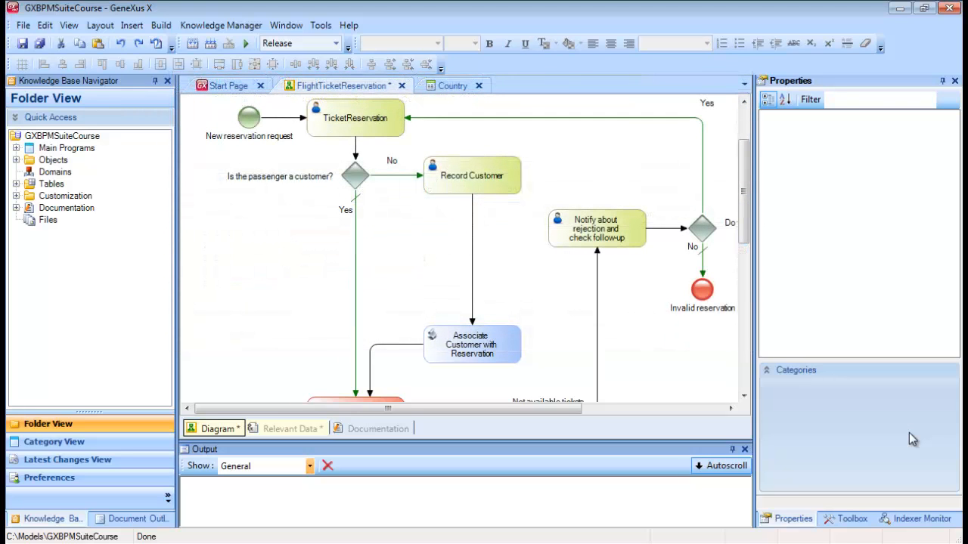
Choose AssignCustomerToReservation as the procedure for the Associate Customer with Reservation script task.
left_click(505, 353)
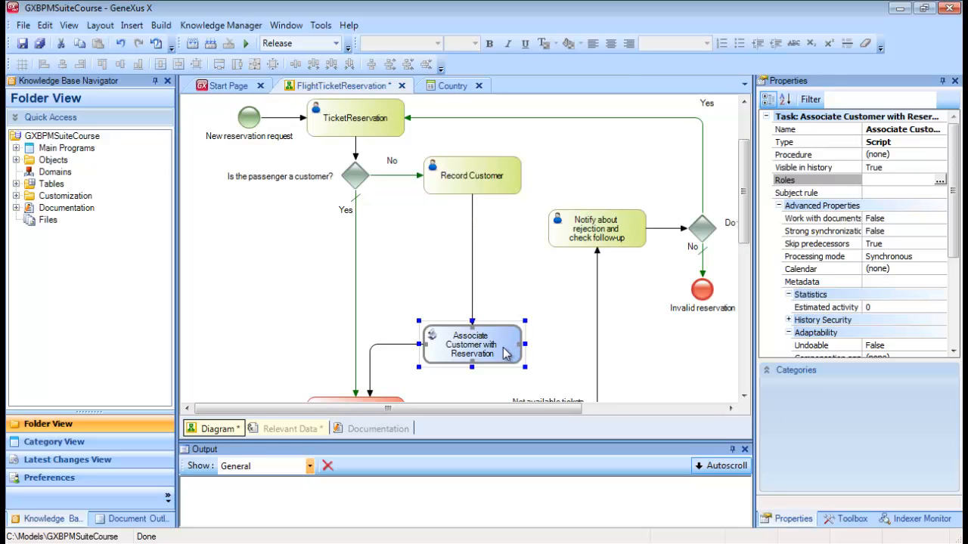
left_click(938, 155)
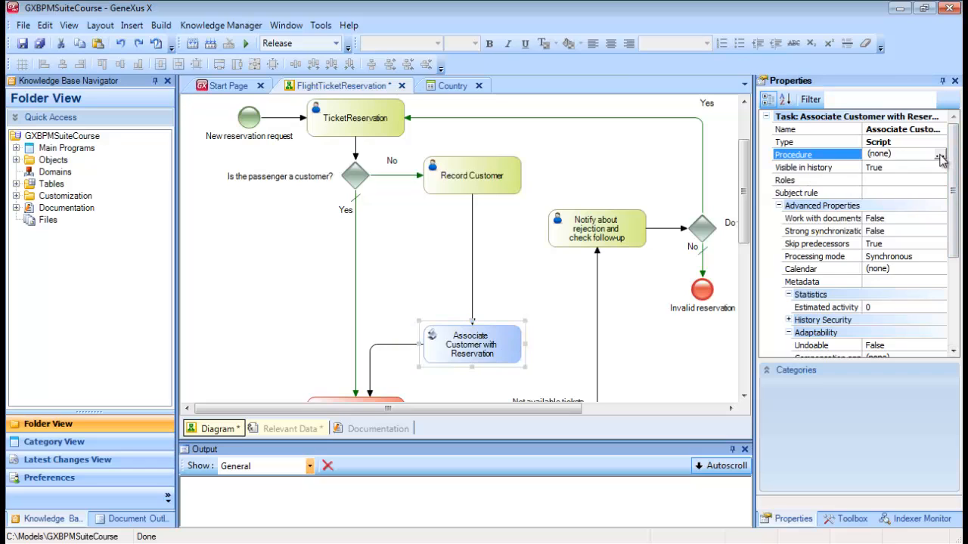
left_click(940, 155)
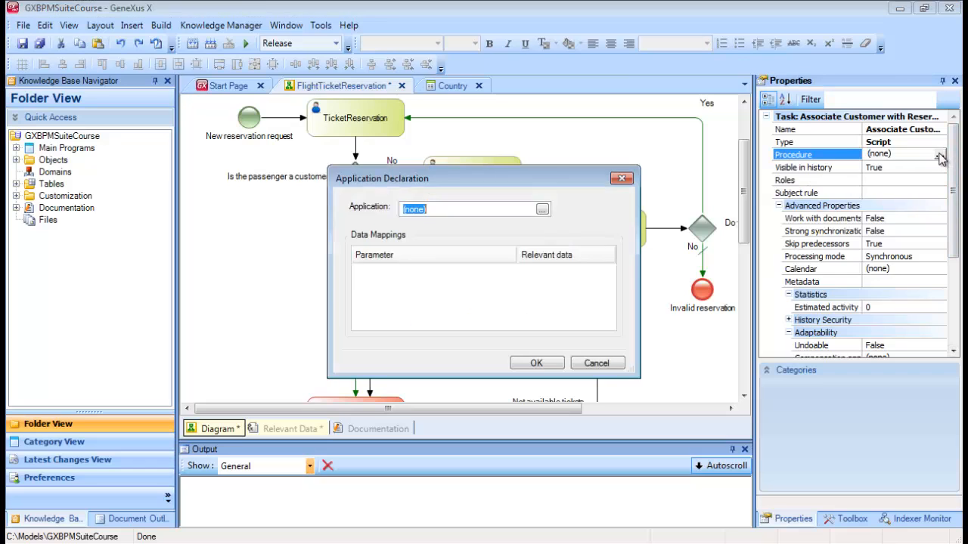
left_click(542, 211)
type("ass")
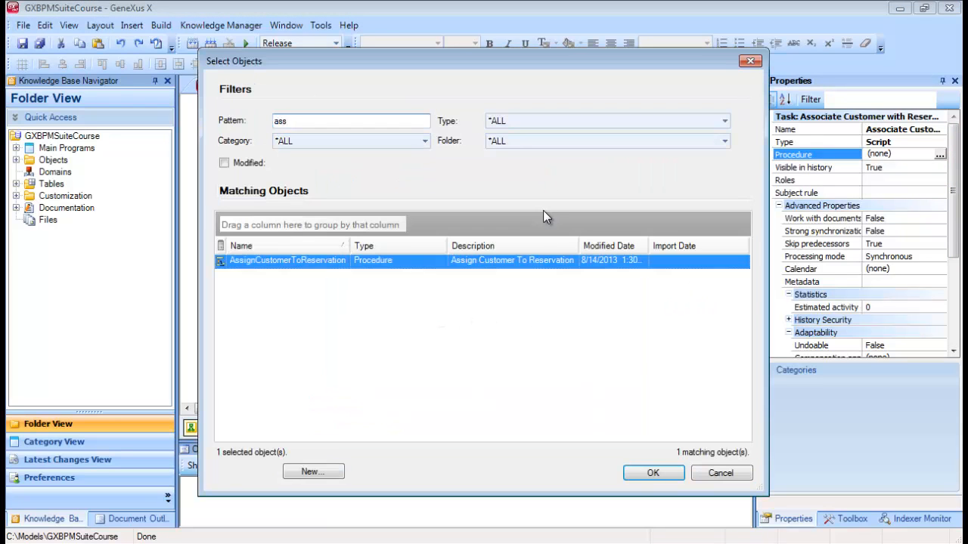
double_click(345, 262)
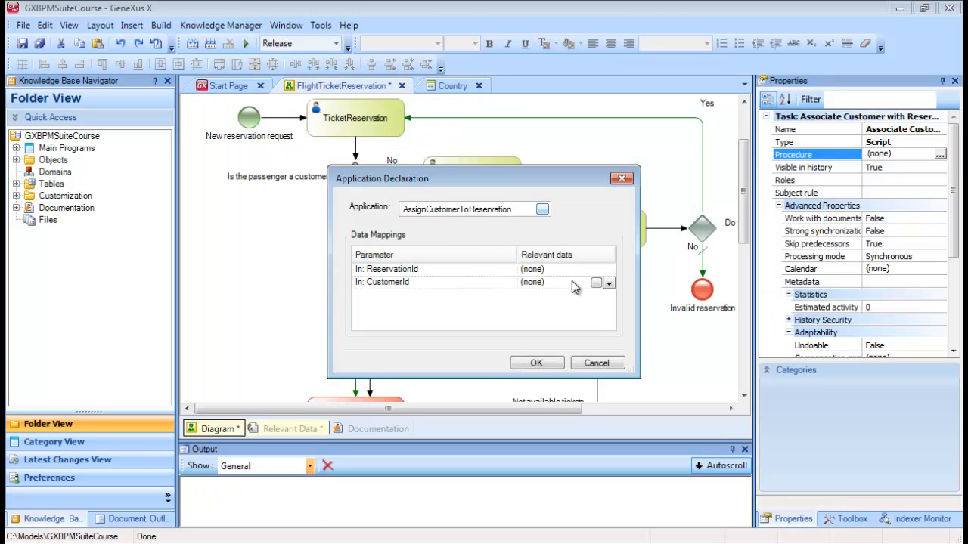
Map the procedure's ReservationId and CustomerId parameters to the relevant data of the same names and accept the declaration.
left_click(596, 270)
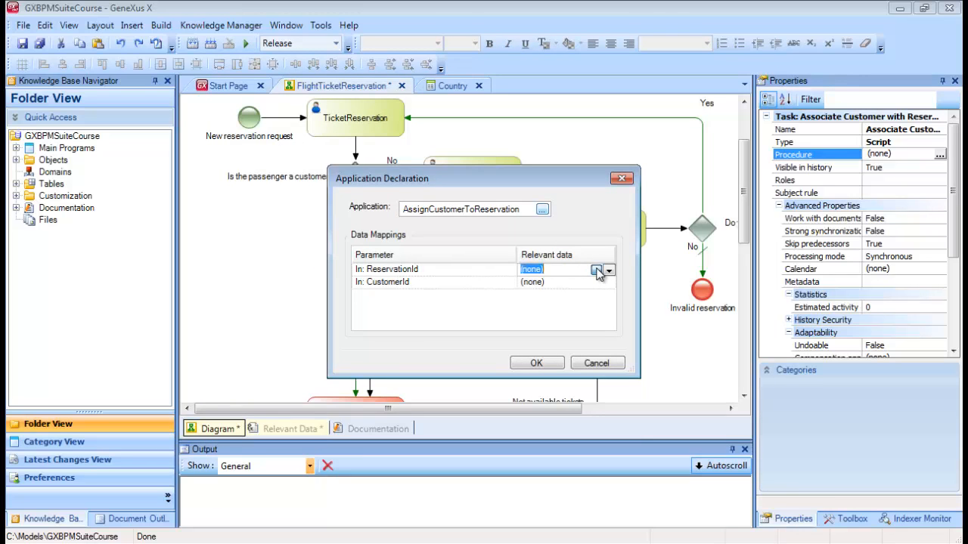
left_click(596, 282)
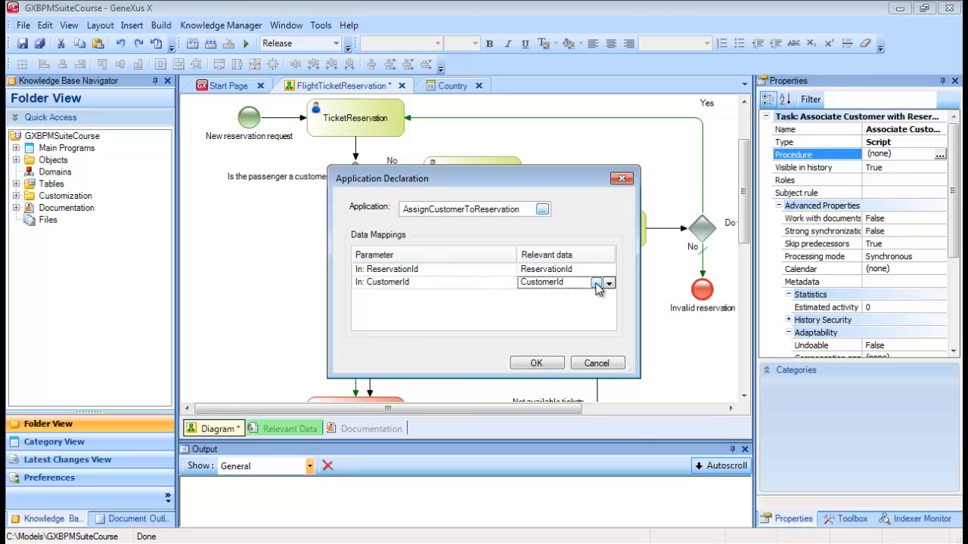
left_click(536, 364)
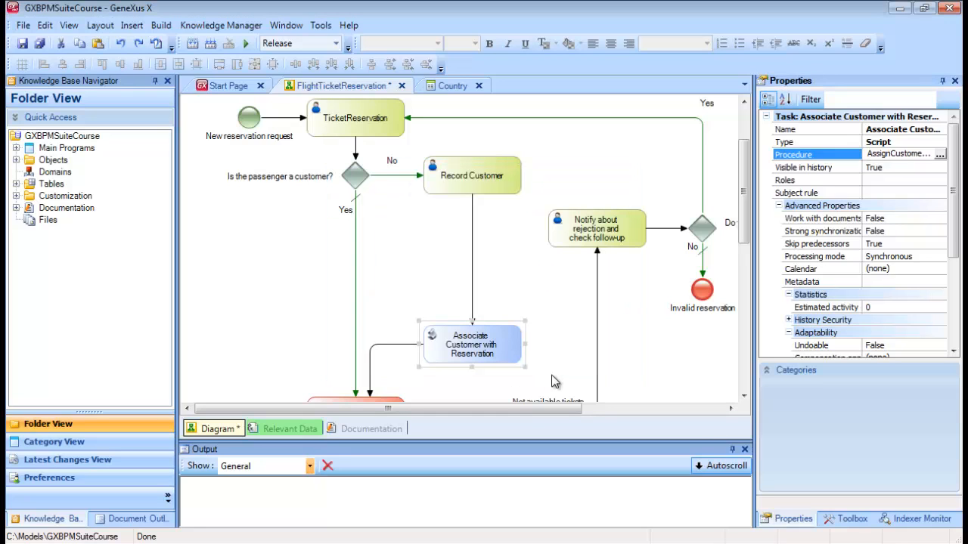
left_click(888, 463)
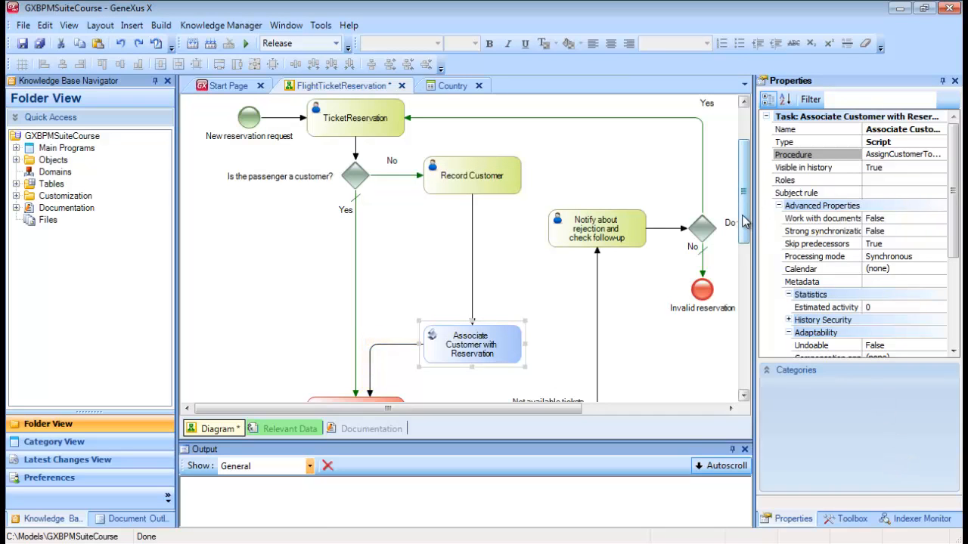
Detach the two intermediate events from the Validate Reservation embedded subprocess and delete the subprocess.
left_click_drag(742, 221, 742, 244)
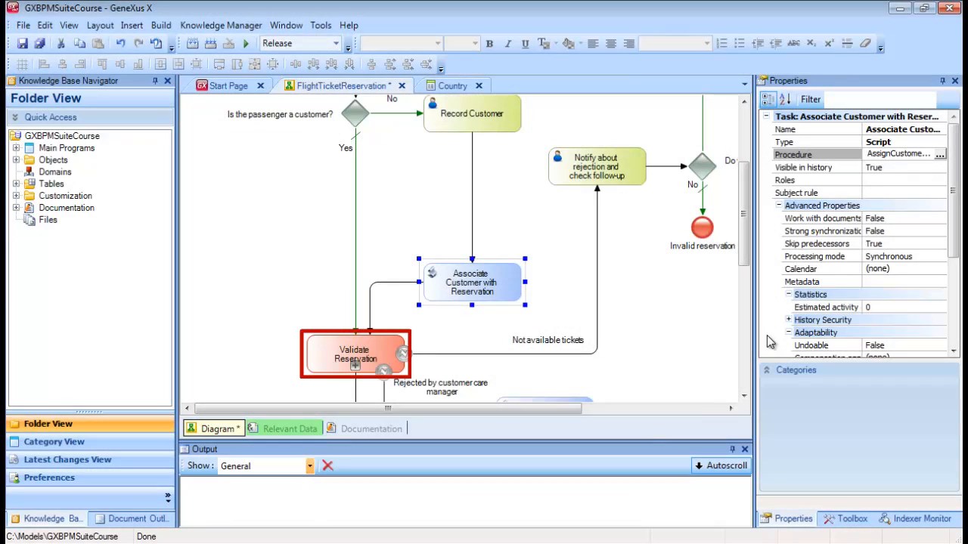
left_click(851, 520)
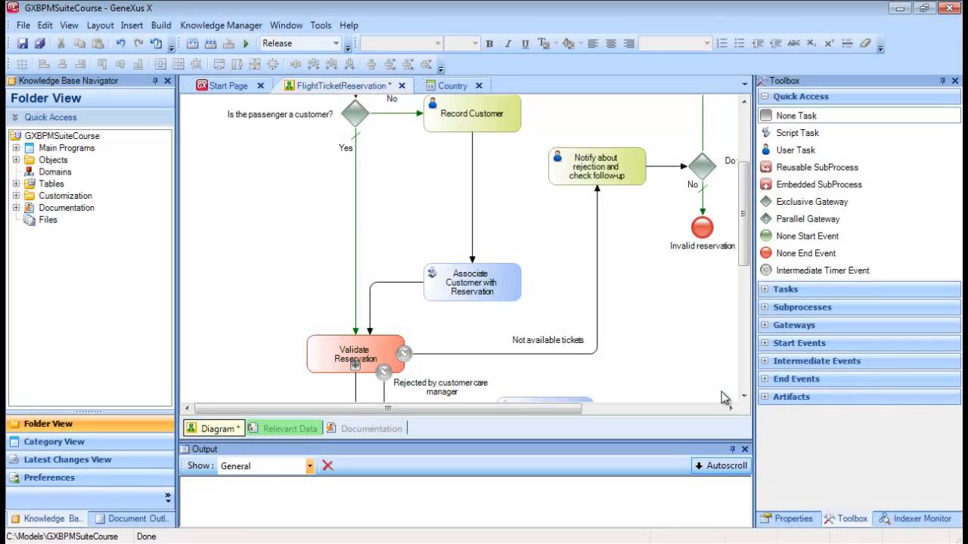
left_click_drag(405, 355, 435, 354)
left_click_drag(383, 374, 384, 392)
left_click(388, 341)
key("Delete")
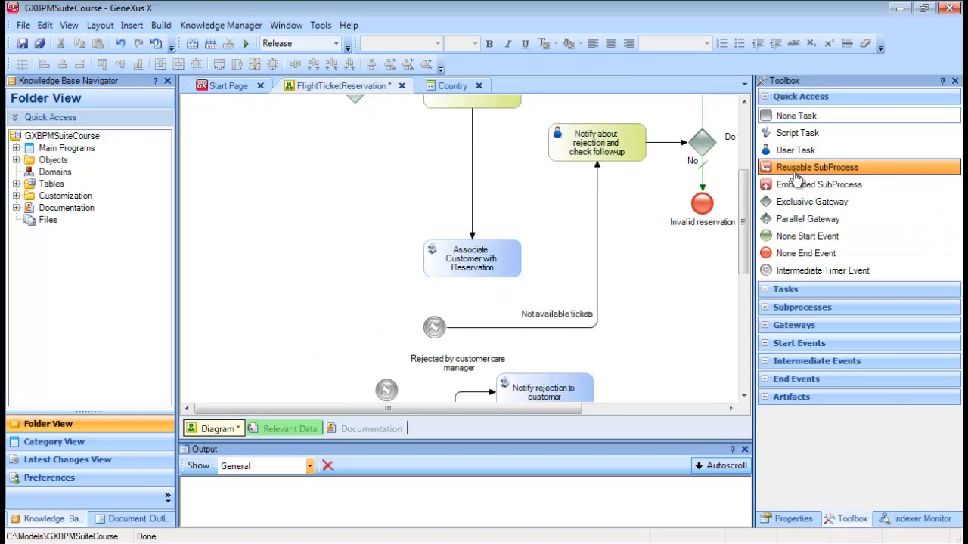
Place a reusable subprocess in the vacated spot, reattach both intermediate events and reconnect its incoming and outgoing flows.
left_click_drag(795, 177, 435, 330)
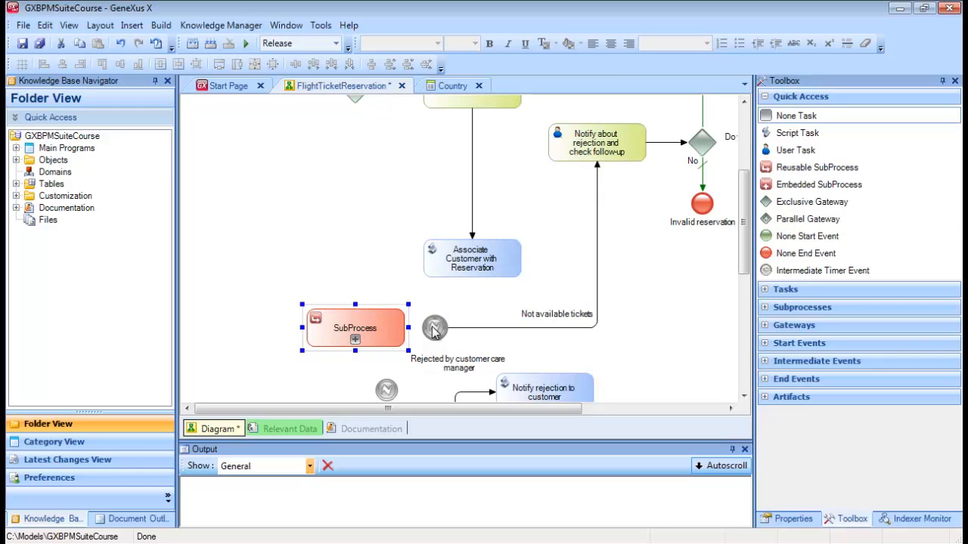
left_click_drag(356, 102, 359, 374)
scroll(360, 310, "down", 1)
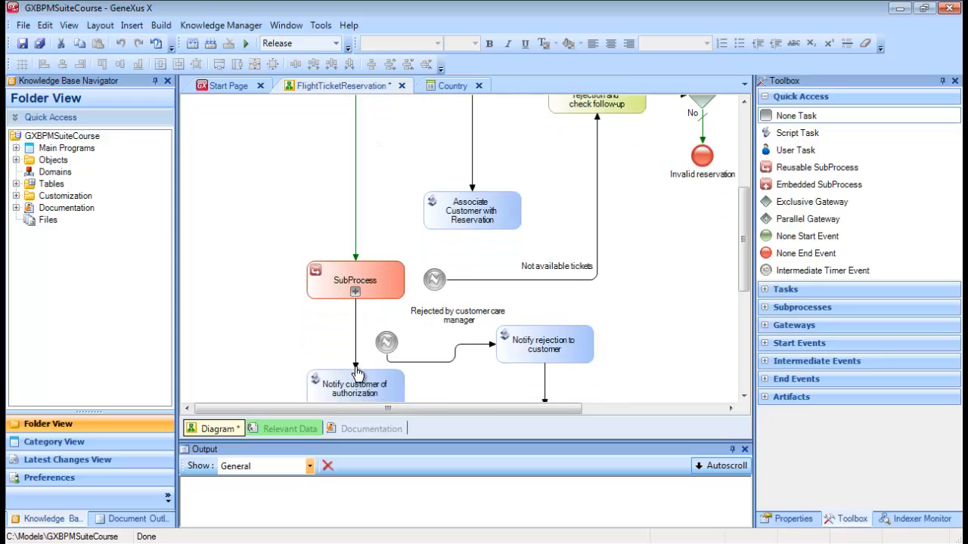
left_click_drag(431, 282, 402, 281)
left_click_drag(388, 337, 386, 300)
left_click_drag(427, 212, 364, 260)
Set the new reusable subprocess's process to ValidateReservation, without data mappings.
left_click(900, 141)
left_click(940, 142)
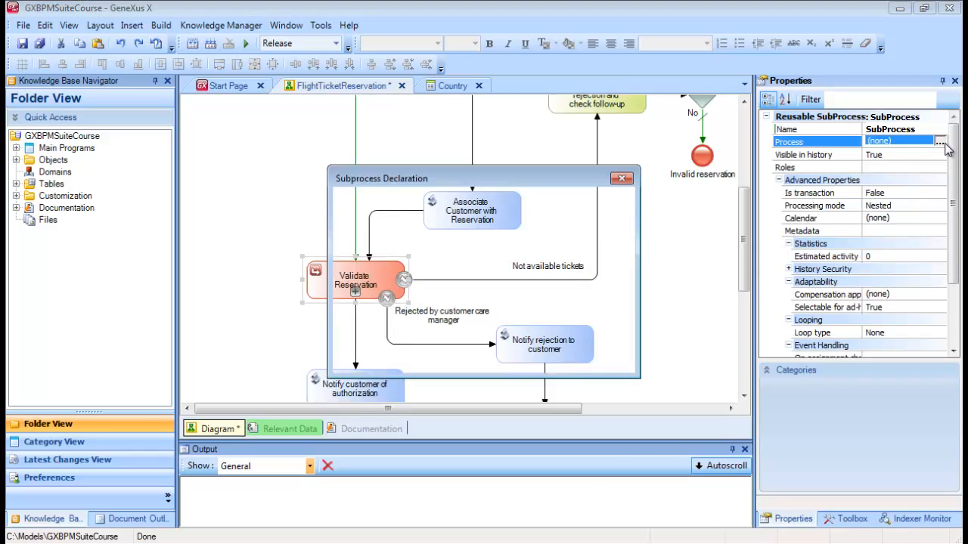
type("ValidateReservation")
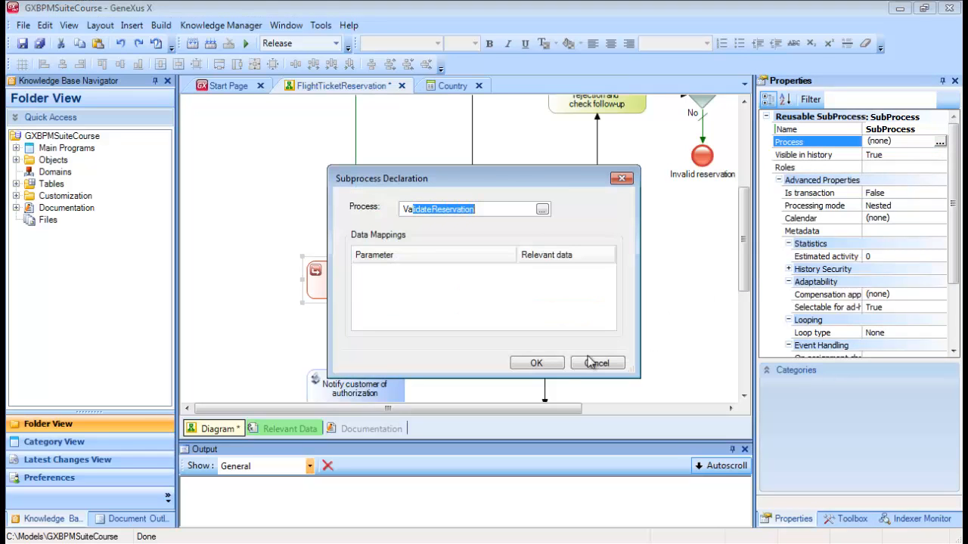
left_click(552, 365)
left_click(933, 164)
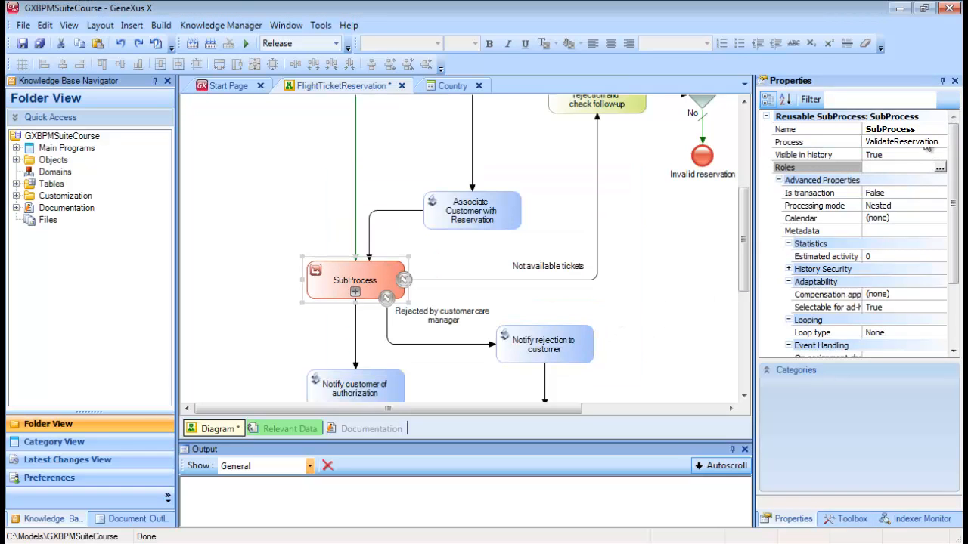
Rename the reusable subprocess as Validate Reservation.
left_click_drag(930, 129, 829, 138)
type("Validate")
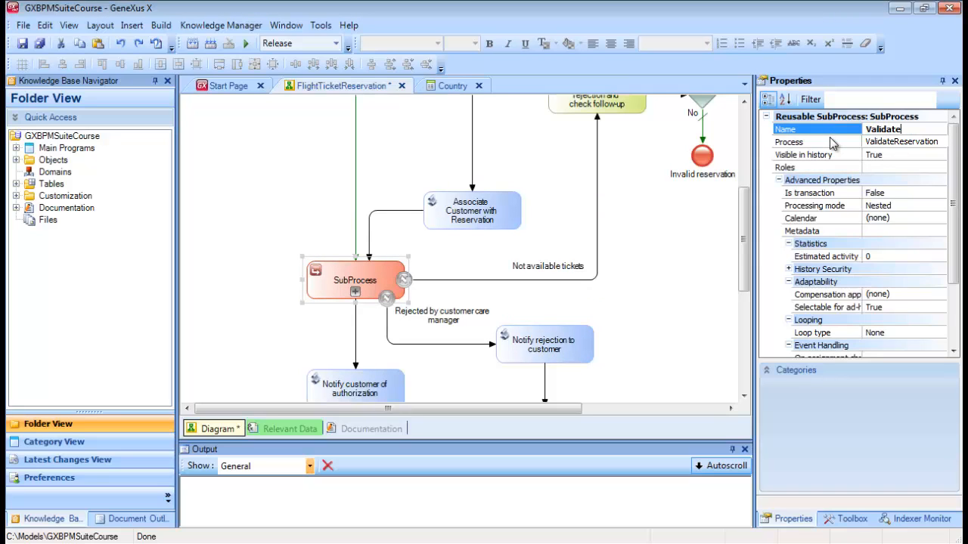
type(" Reservation")
key("Return")
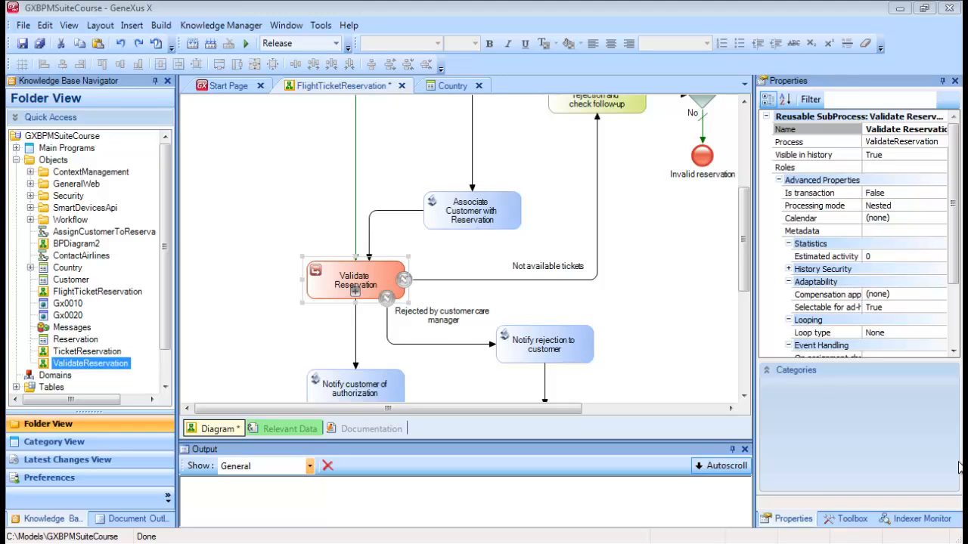
Run the FlightTicketReservation diagram and execute its TicketReservation task from the GXflow inbox in the browser.
right_click(382, 92)
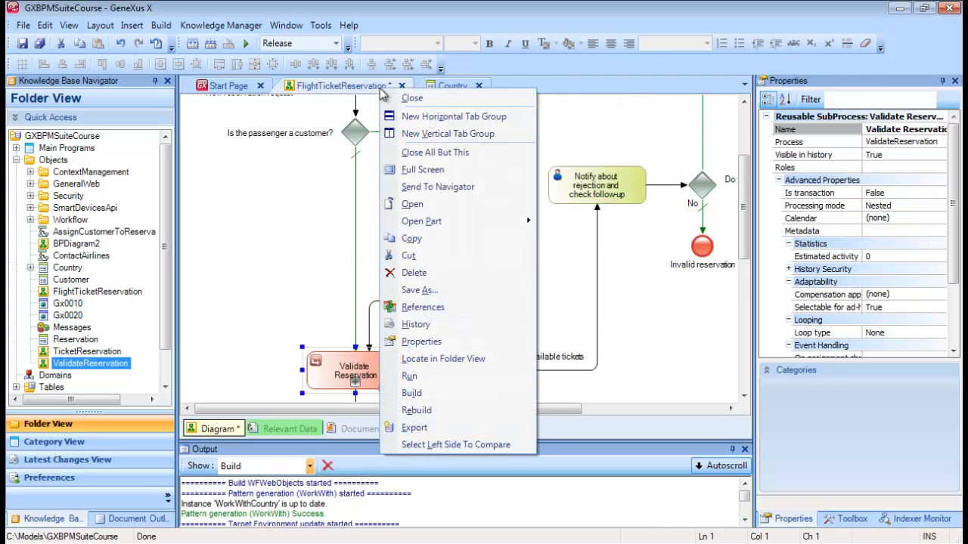
left_click(442, 376)
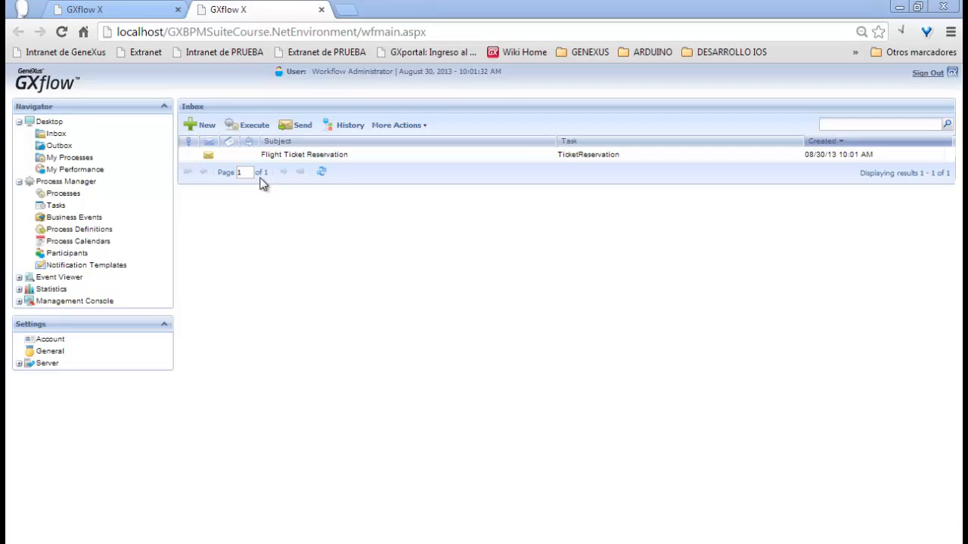
left_click(271, 155)
left_click(253, 124)
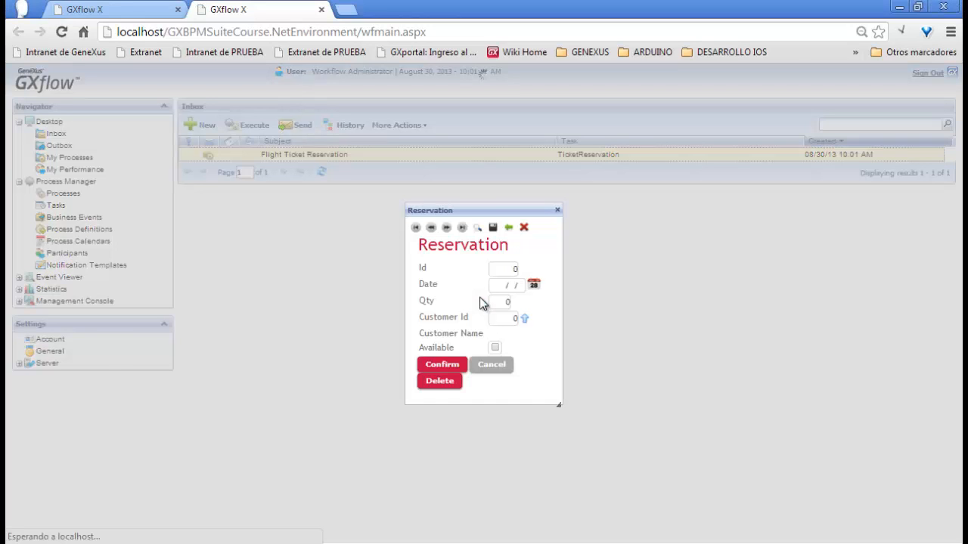
Add a reservation dated 08/30/13 with no customer assigned and close the reservation form.
left_click_drag(558, 405, 618, 406)
left_click(534, 284)
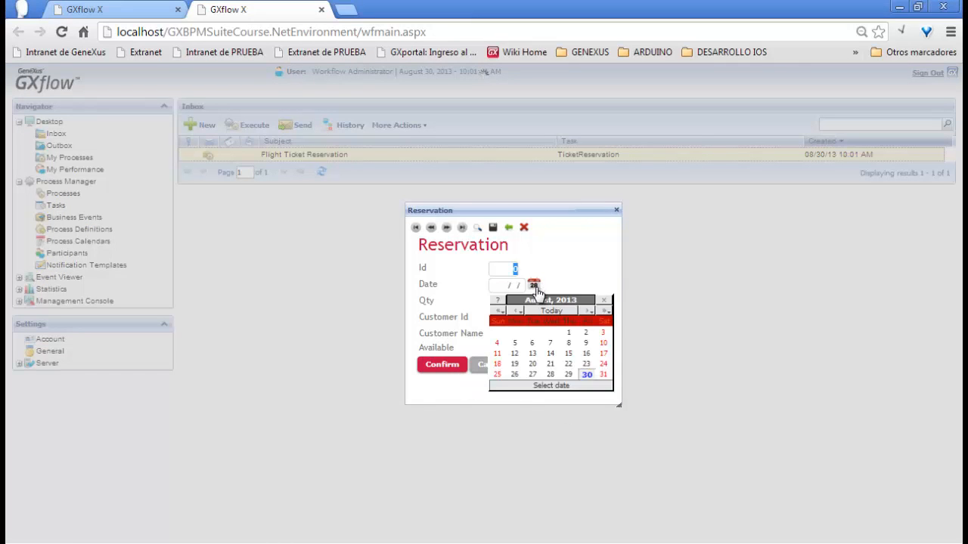
left_click(586, 375)
key("Tab")
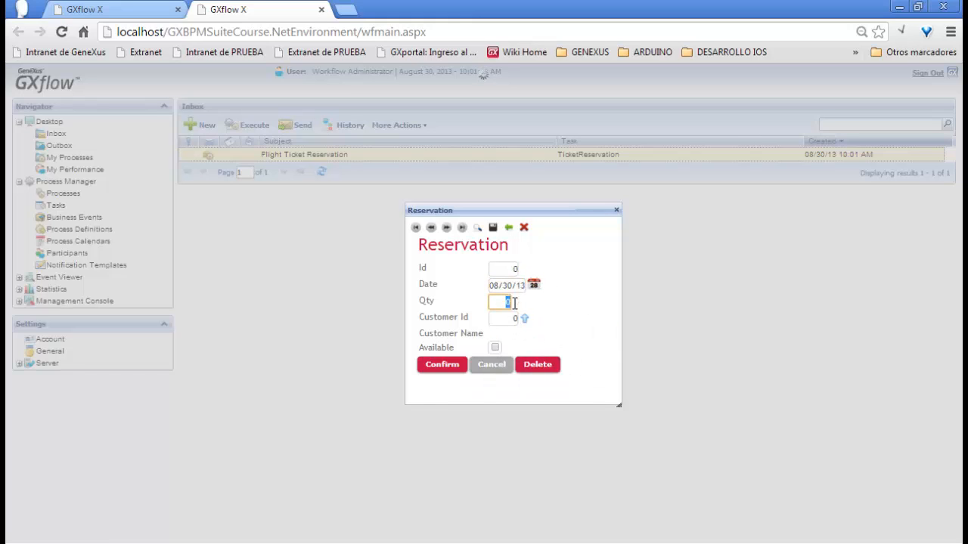
left_click(446, 366)
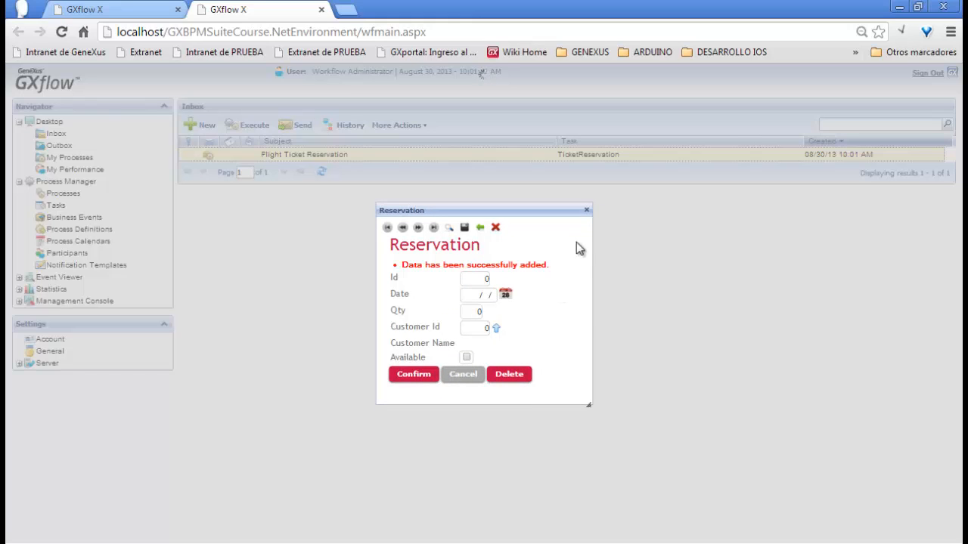
left_click(586, 212)
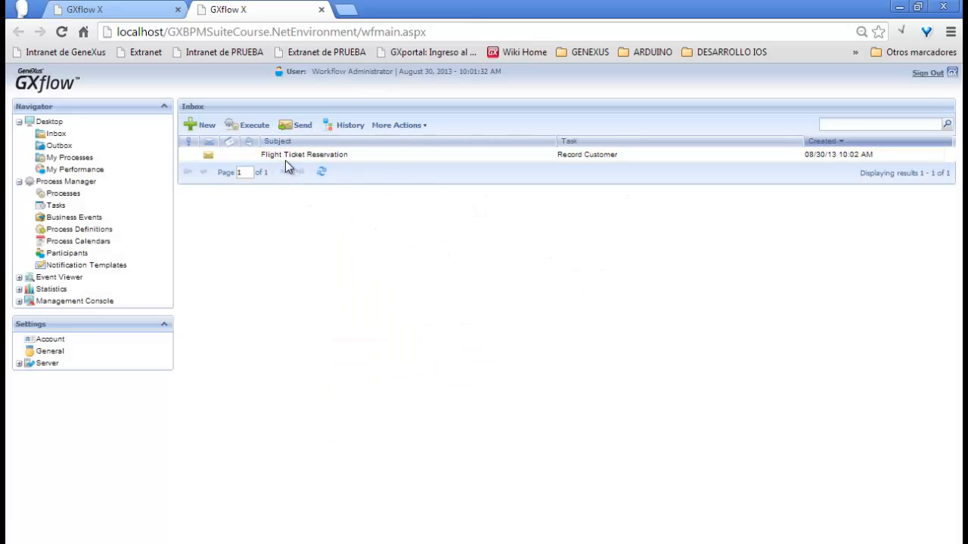
Execute the Record Customer task and fill in the customer's full name and phone number.
left_click(253, 126)
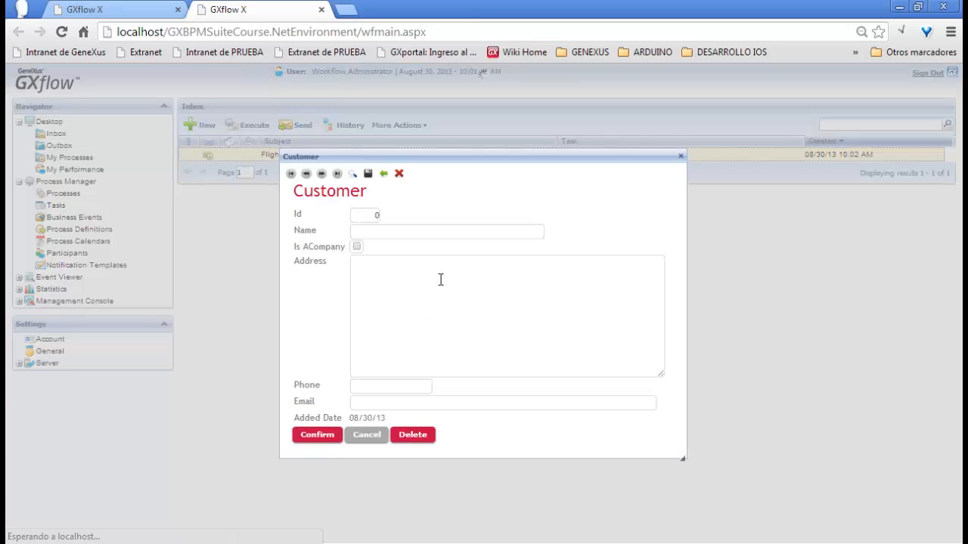
key("Tab")
type("Anna Parker")
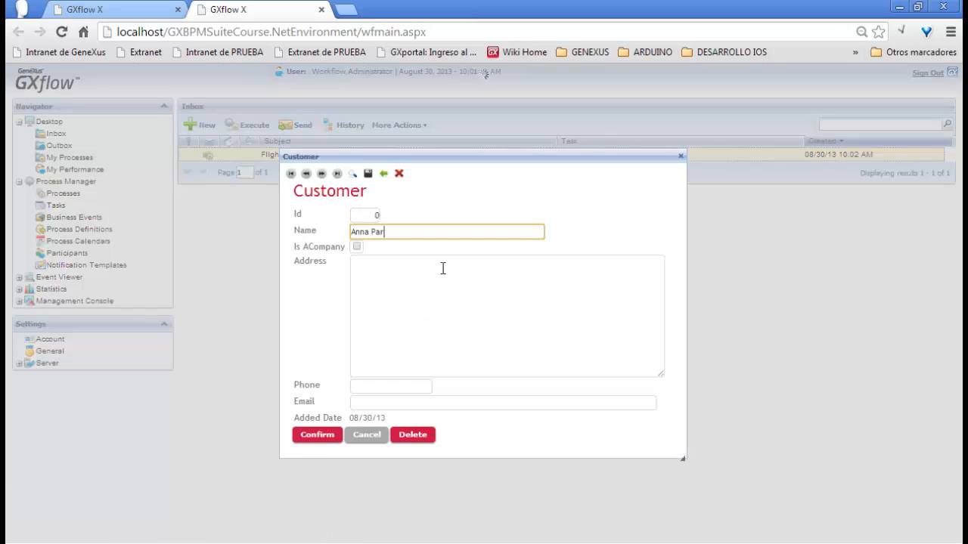
key("Tab")
key("Tab")
key("Tab")
type("555-9")
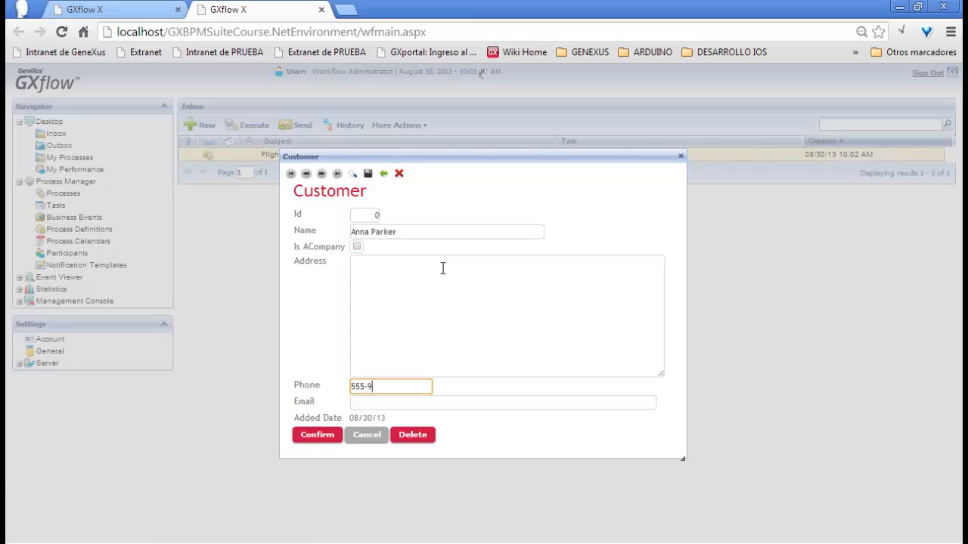
type("87654")
Save the new customer record, close the form and send the Record Customer task onward.
left_click(316, 438)
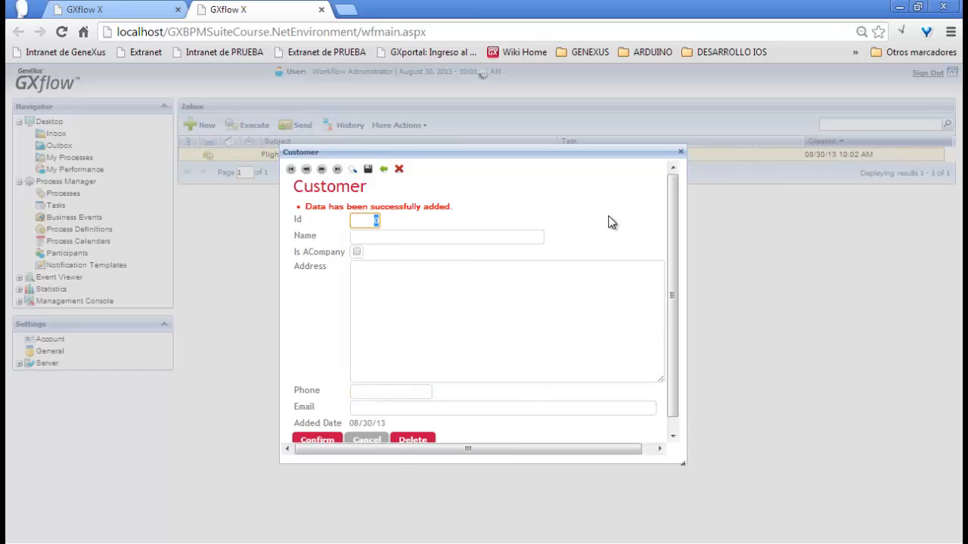
left_click(681, 151)
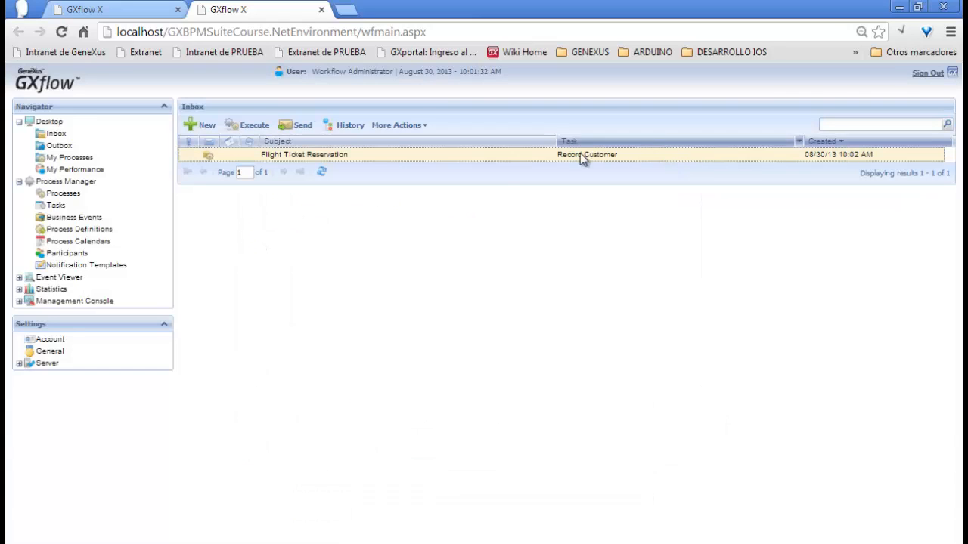
left_click(299, 128)
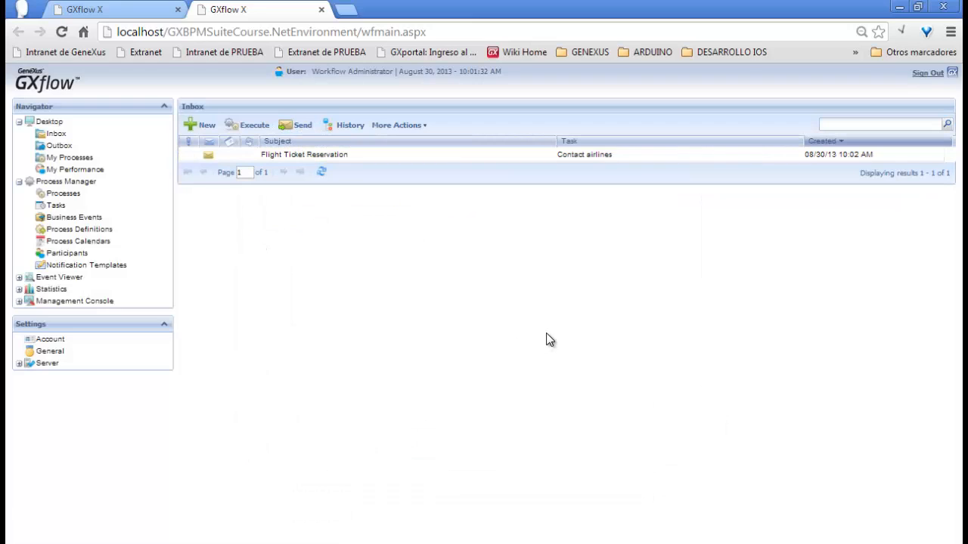